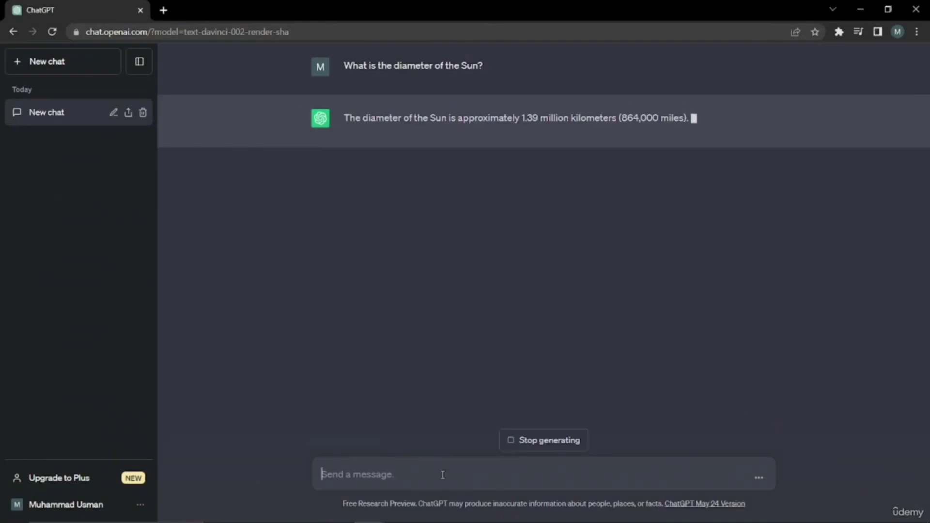
Paste the Sun diameter question and send it asking for a step-by-step answer.
text(What is the diameter of the Sun? lets go step by step)
key(Return)
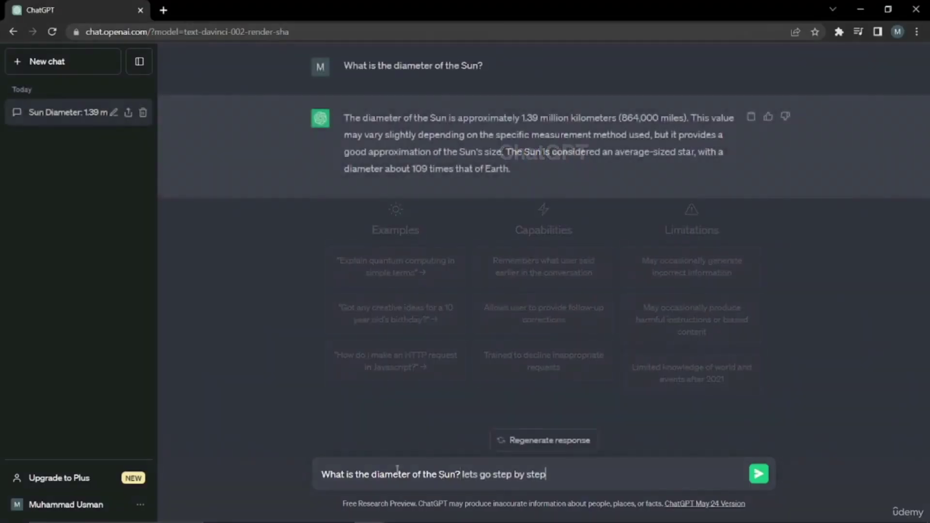
key(Return)
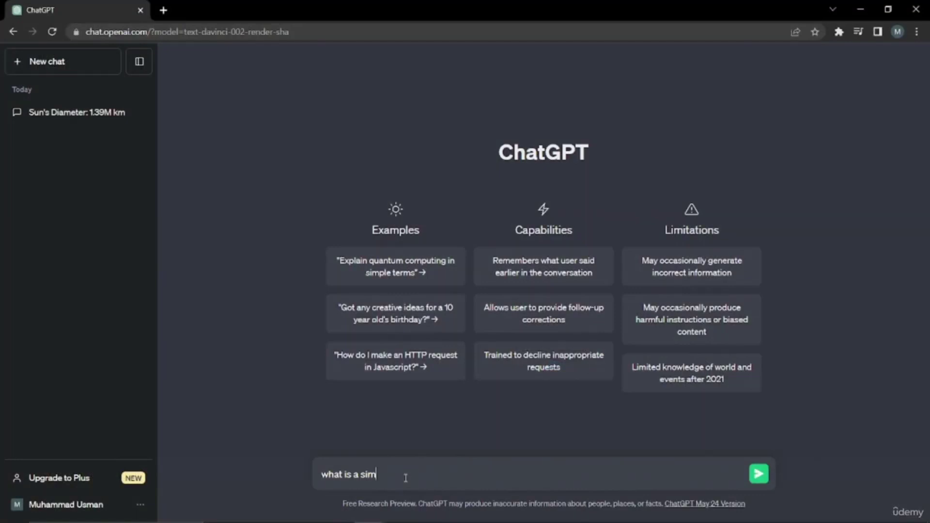
Type 'a simple quadratic formula' into the message box, fixing the typo in 'simple'.
text(p;e)
key(BackSpace)
key(BackSpace)
text(le quadratic formula)
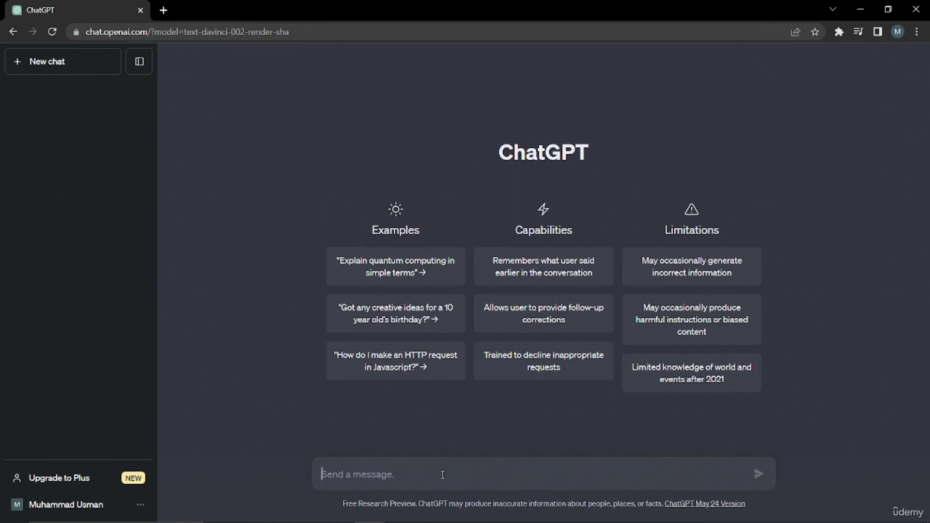
Send 'What is the diameter of the Sun?' and get about 1.39 million kilometres.
text(What is the diameter of the Sun?)
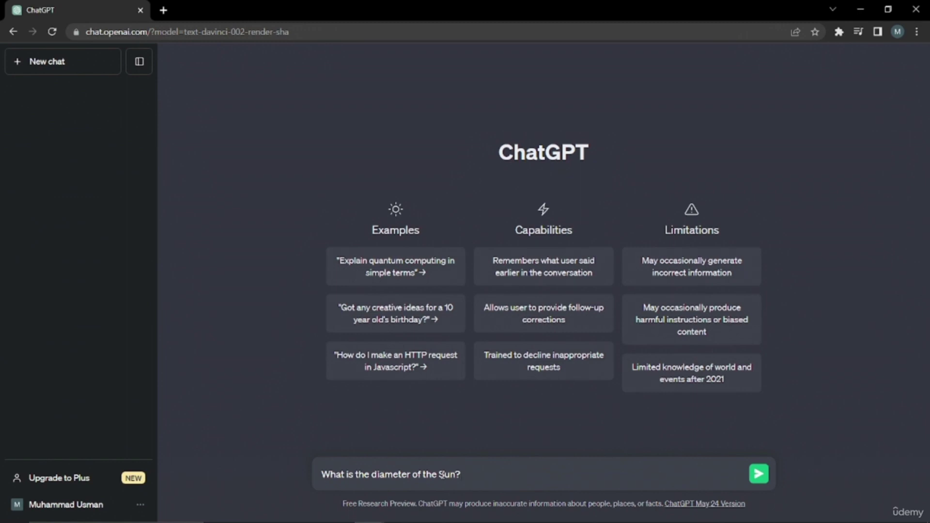
key(Return)
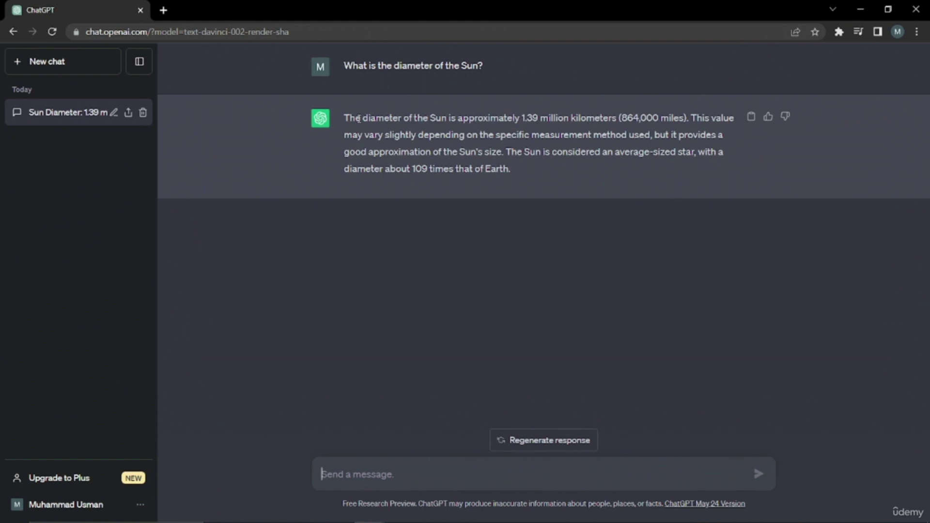
Resend the Sun diameter question with 'lets go step by step' appended.
text(What is the diameter of the Sun?)
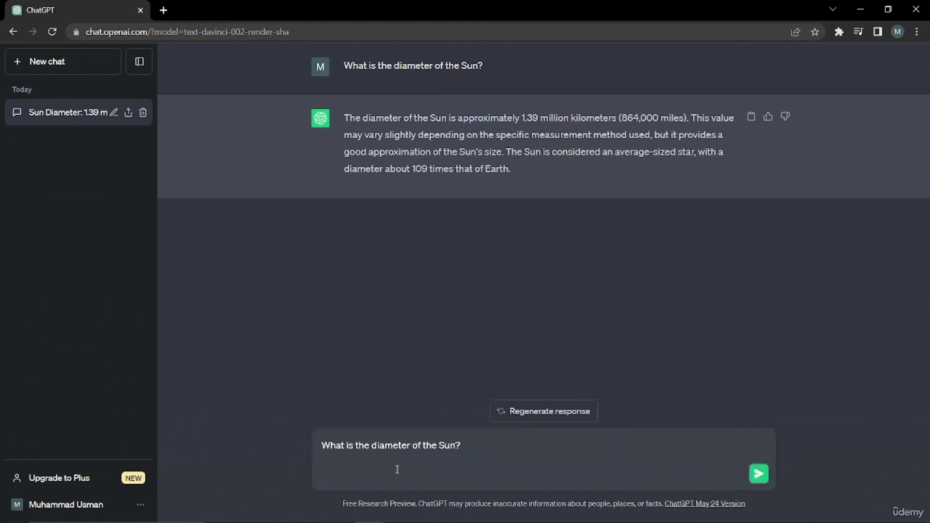
key(BackSpace)
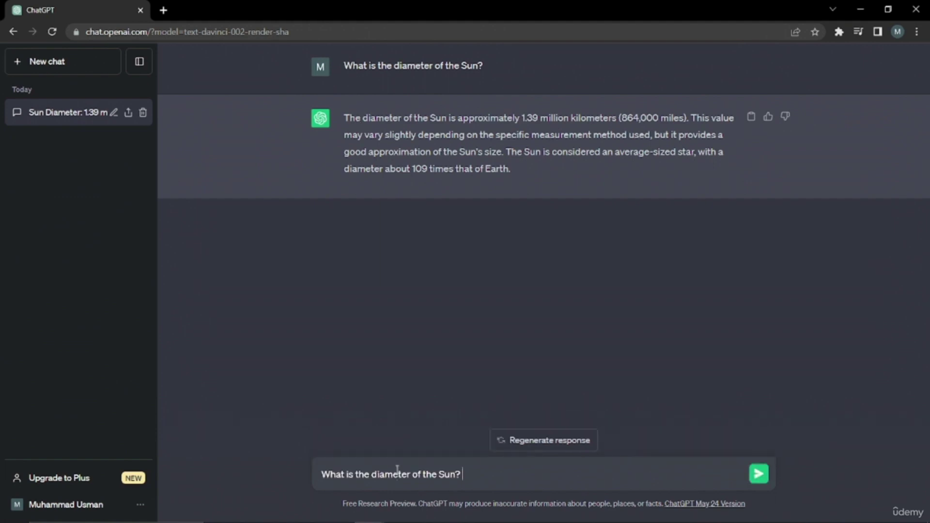
text(lets go step by step)
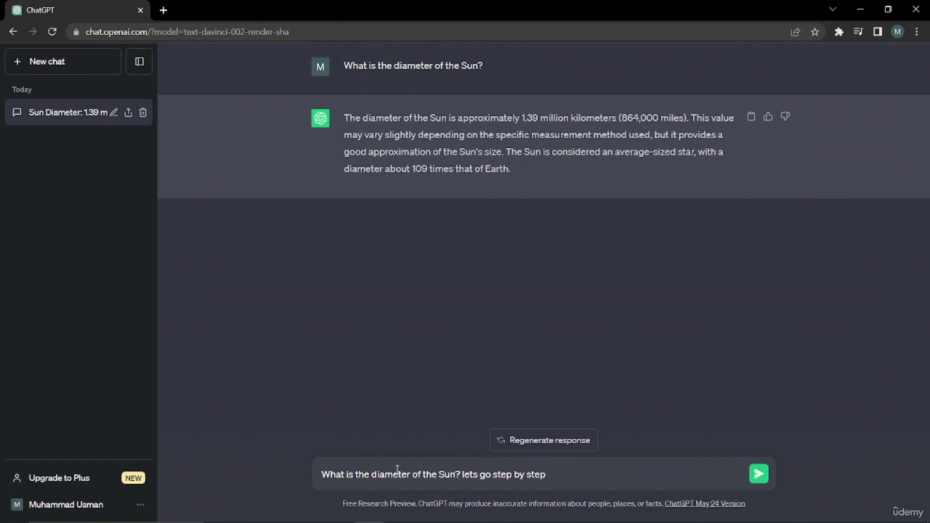
key(Return)
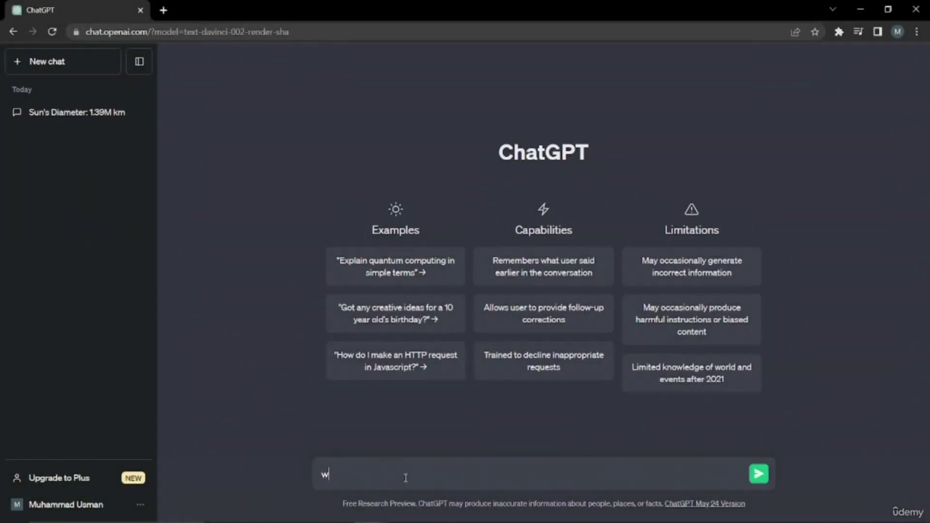
Ask 'what is a simple quadratic formula?', then paste 'What is quadratic formula?' as the next message.
text(hat is)
text(a simp;ele quadratic formula)
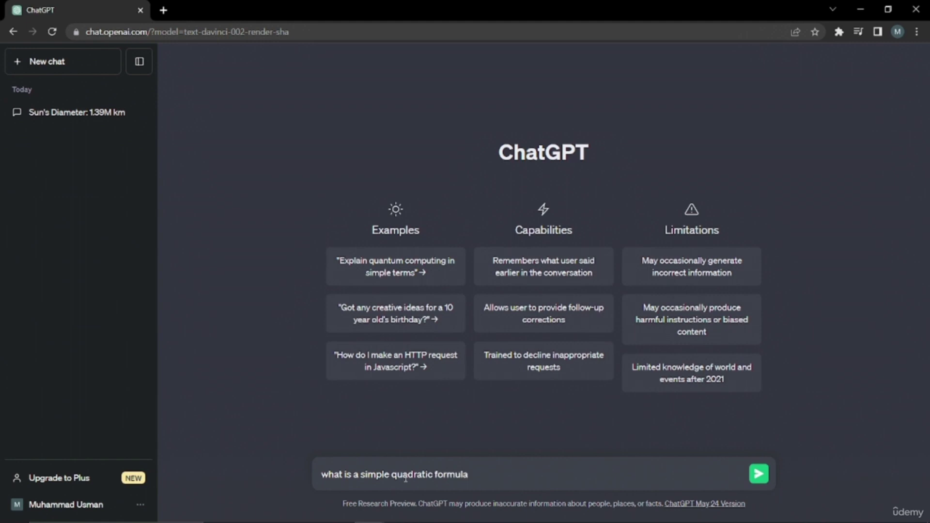
text(?)
key(Return)
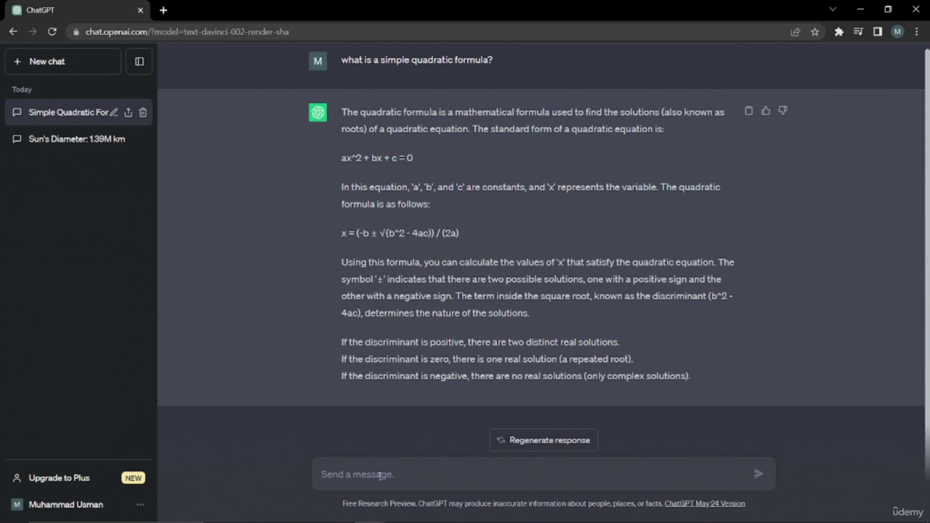
text(What is quadratic formula?)
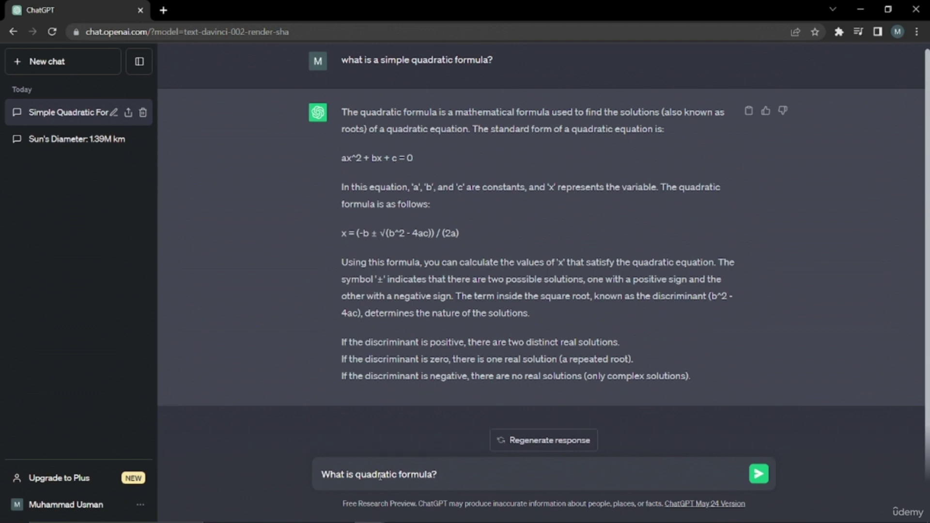
Append 'lets go step by step' to the quadratic formula question, send it, and review the numbered answer.
text(lets go stepo)
key(BackSpace)
text(by step)
key(Return)
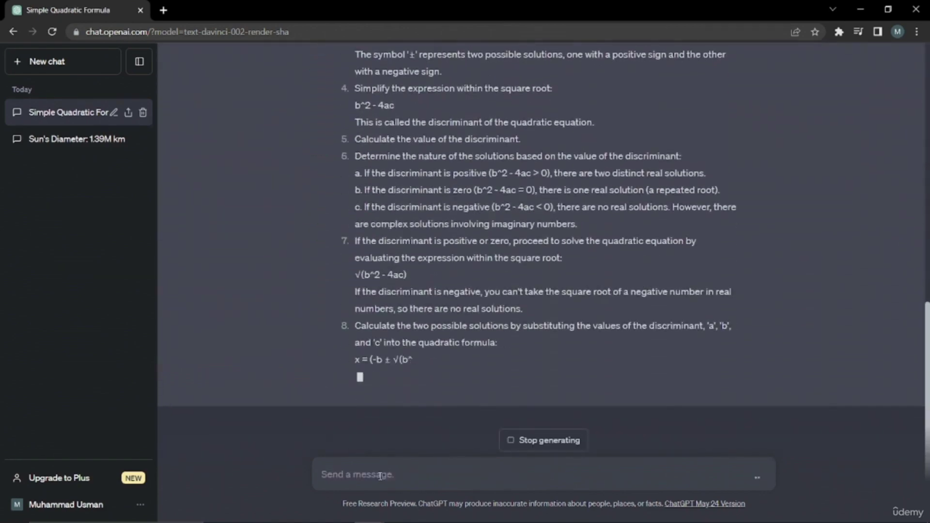
scroll(545, 306, up, 6)
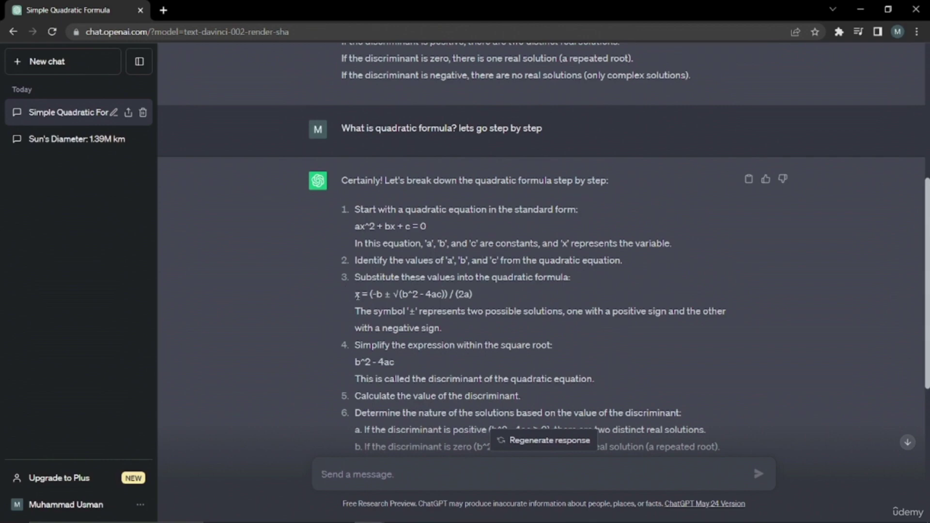
scroll(387, 372, down, 1)
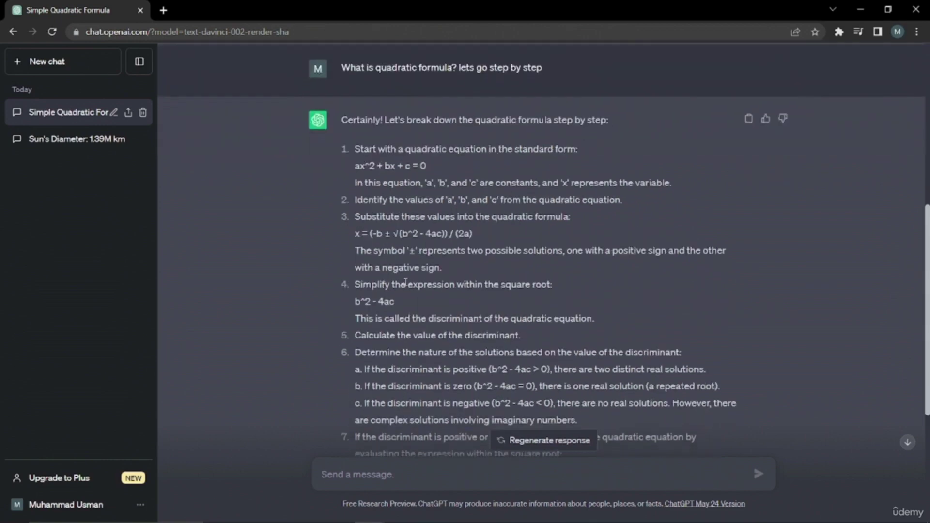
drag(353, 301, 453, 306)
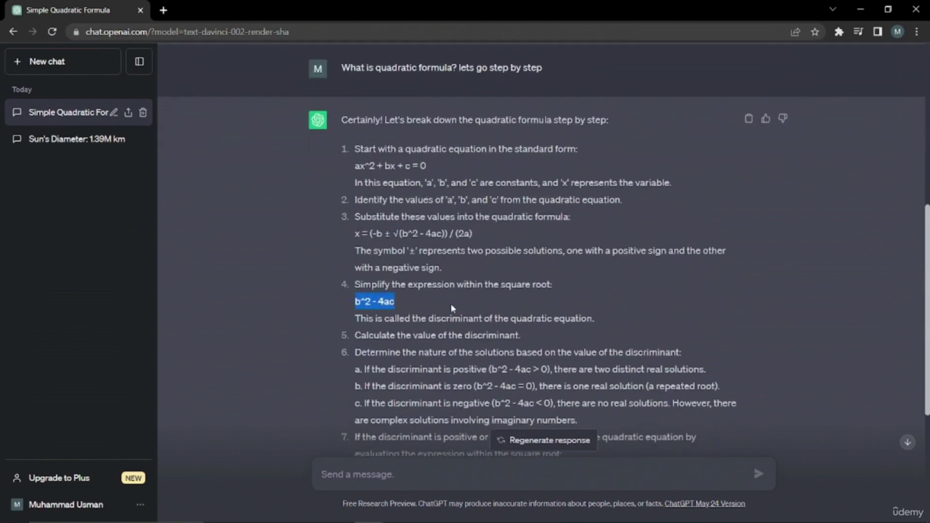
click(489, 328)
scroll(489, 328, down, 2)
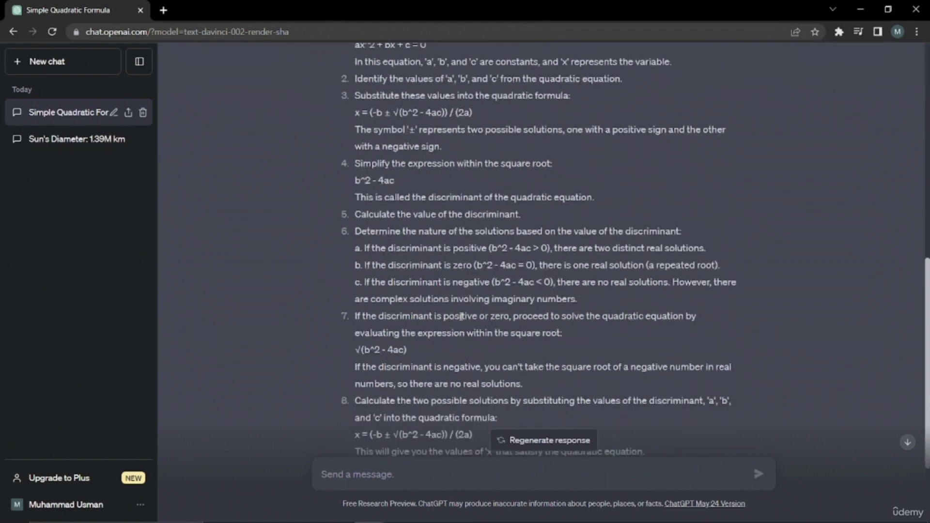
scroll(461, 316, down, 2)
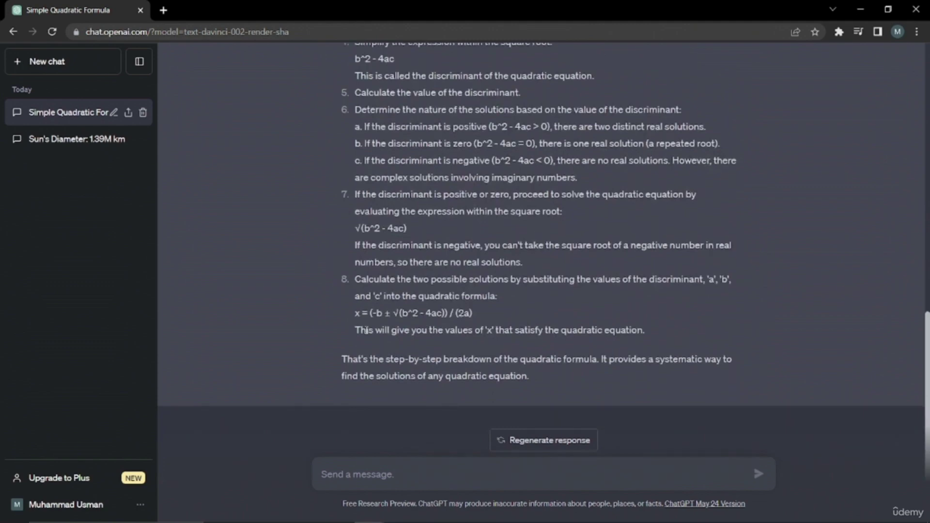
drag(366, 330, 664, 337)
click(663, 336)
scroll(489, 154, up, 2)
scroll(490, 154, down, 2)
scroll(539, 264, up, 1)
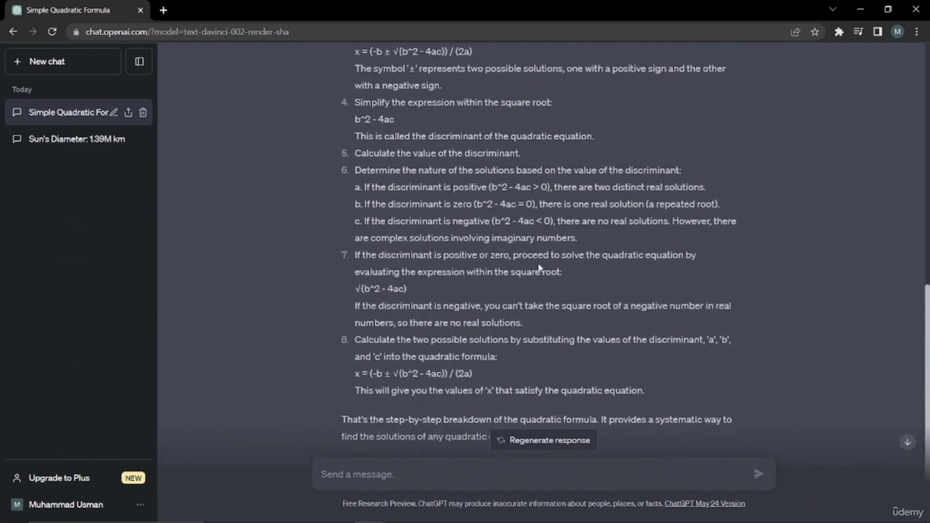
scroll(539, 268, up, 10)
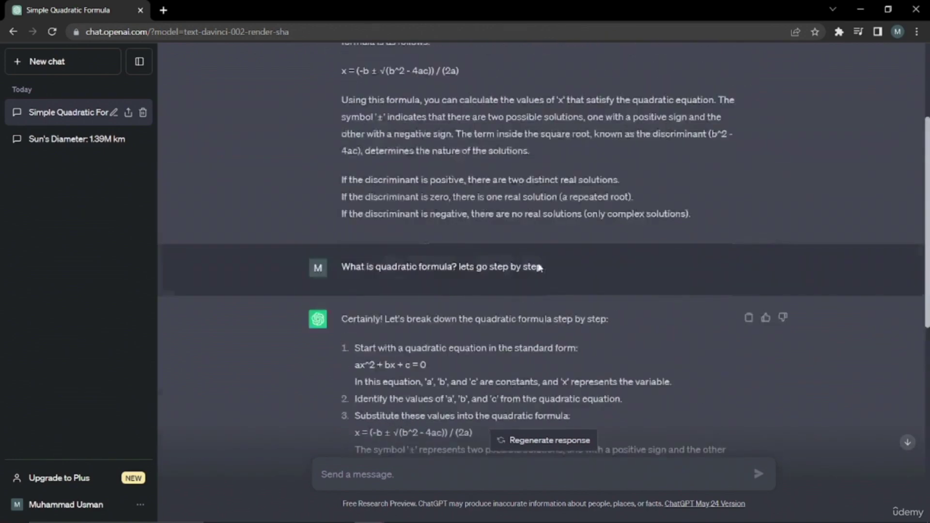
drag(342, 117, 700, 390)
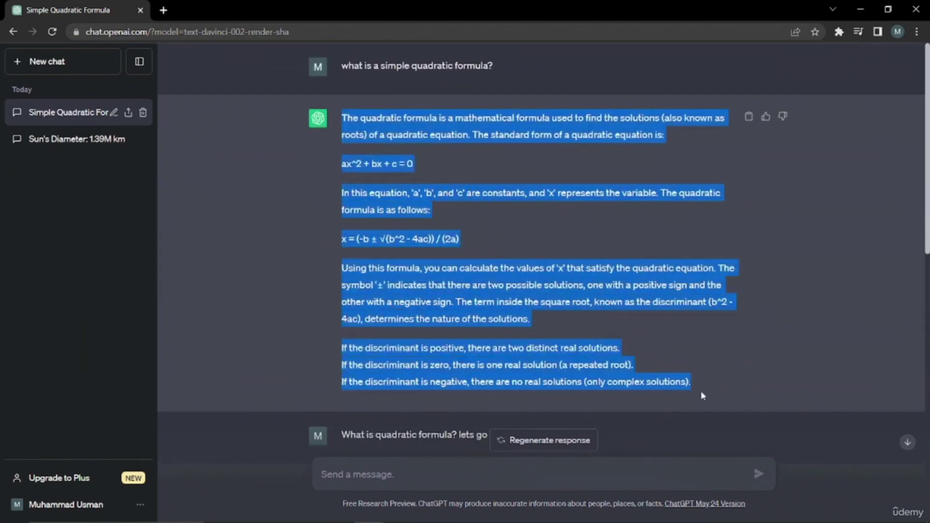
click(701, 391)
scroll(240, 208, down, 15)
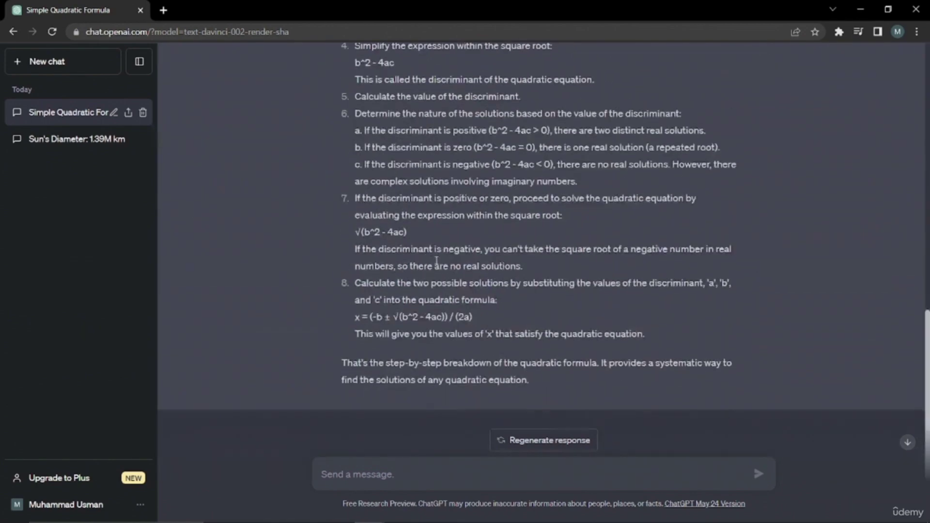